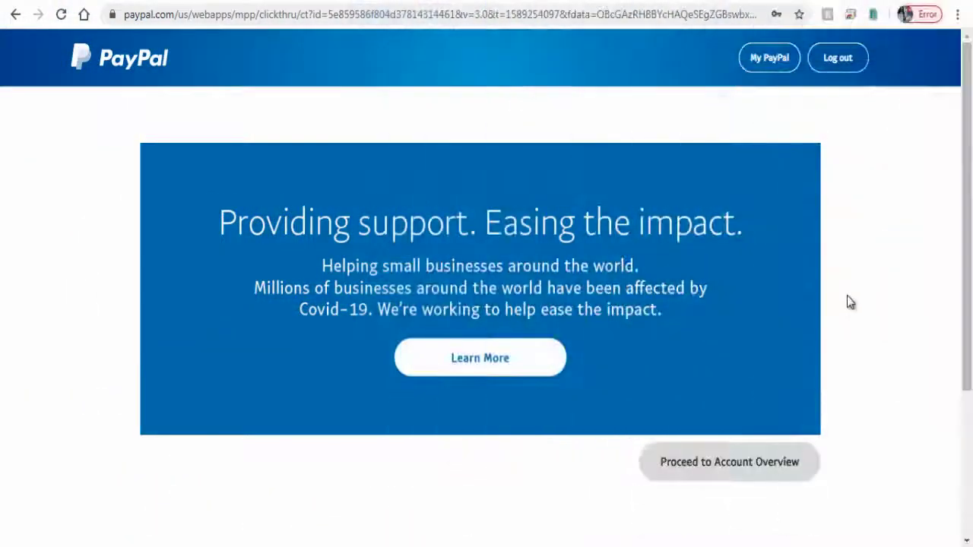
# Go from My PayPal to the All Tools page and scroll to the PayPal buttons tool.
pyautogui.click(768, 72)
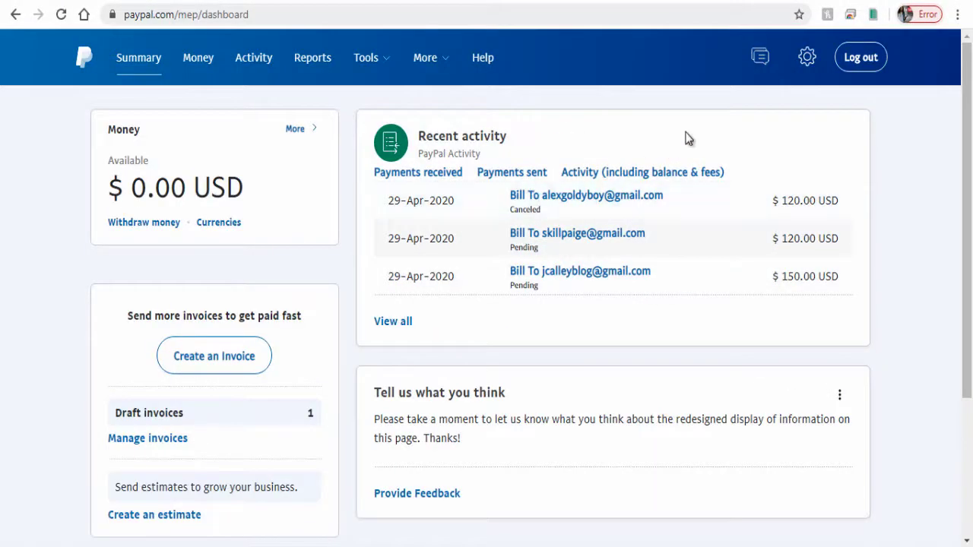
pyautogui.click(383, 67)
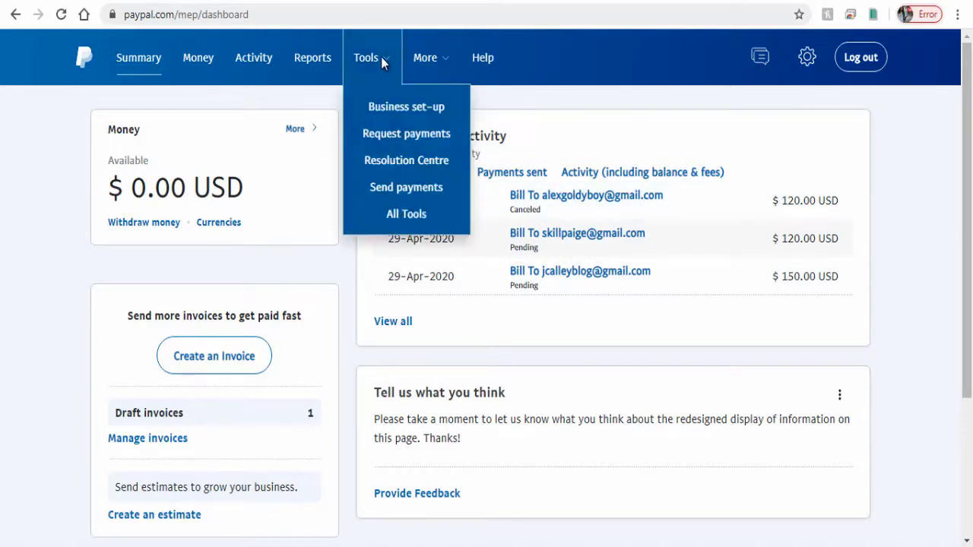
pyautogui.click(405, 219)
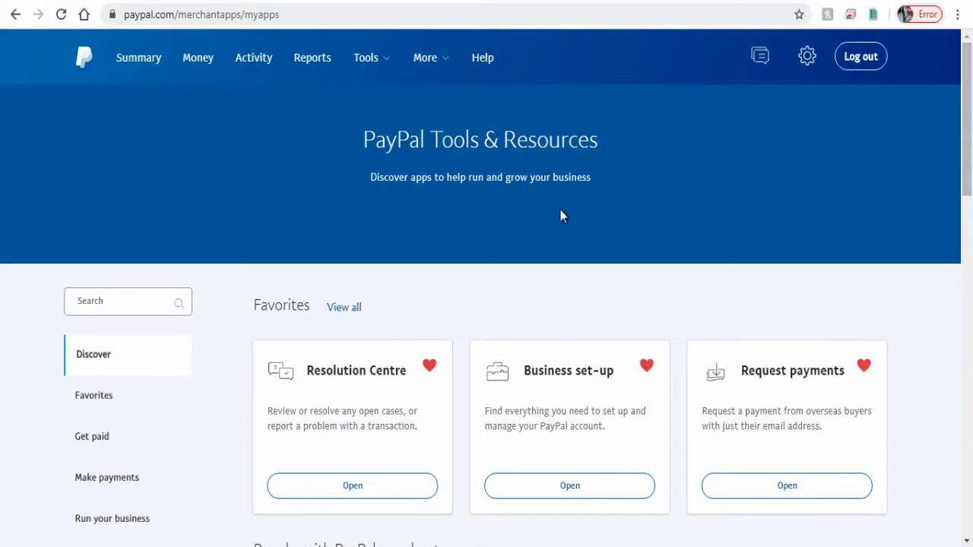
pyautogui.scroll(-3, 561, 217)
pyautogui.scroll(-2, 562, 222)
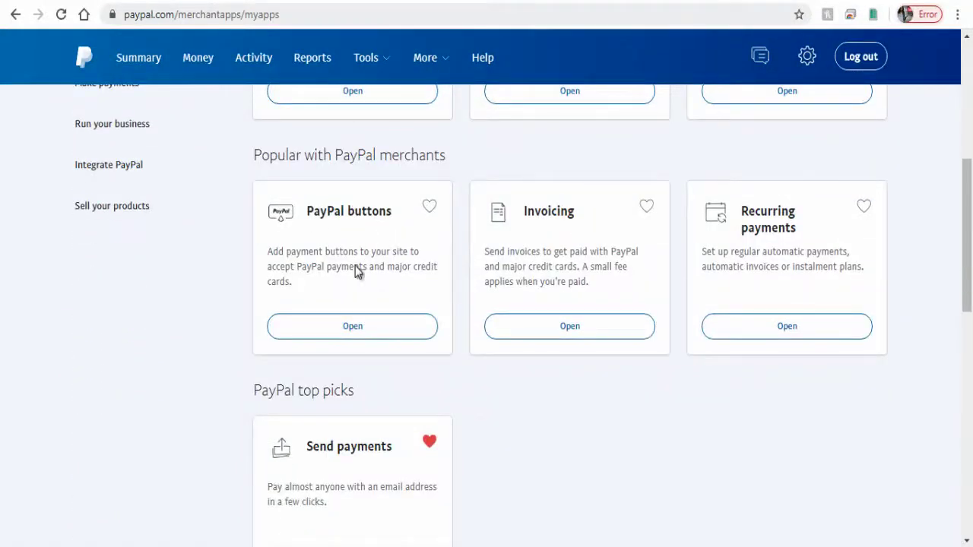
# Open the PayPal buttons tool and choose the Smart Payment Buttons setup.
pyautogui.click(351, 327)
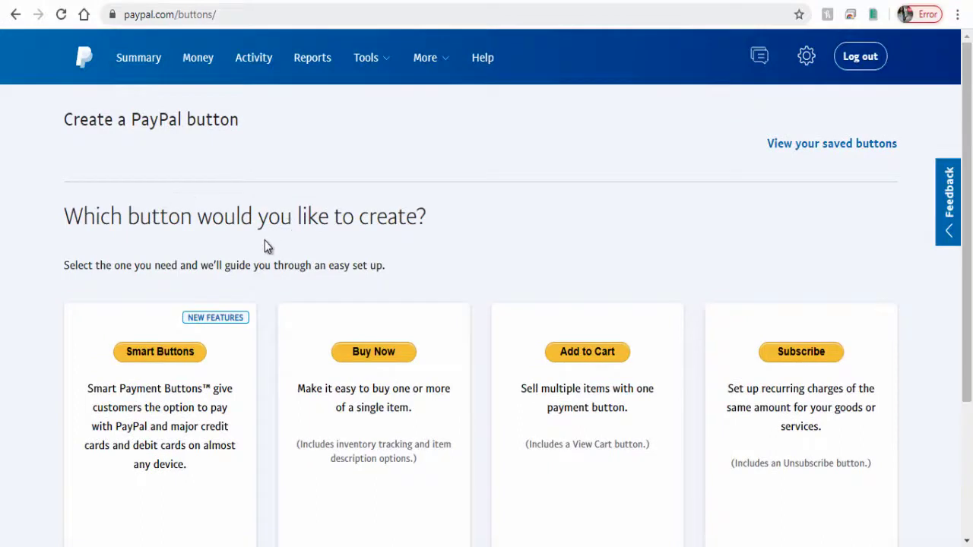
pyautogui.scroll(-2, 265, 240)
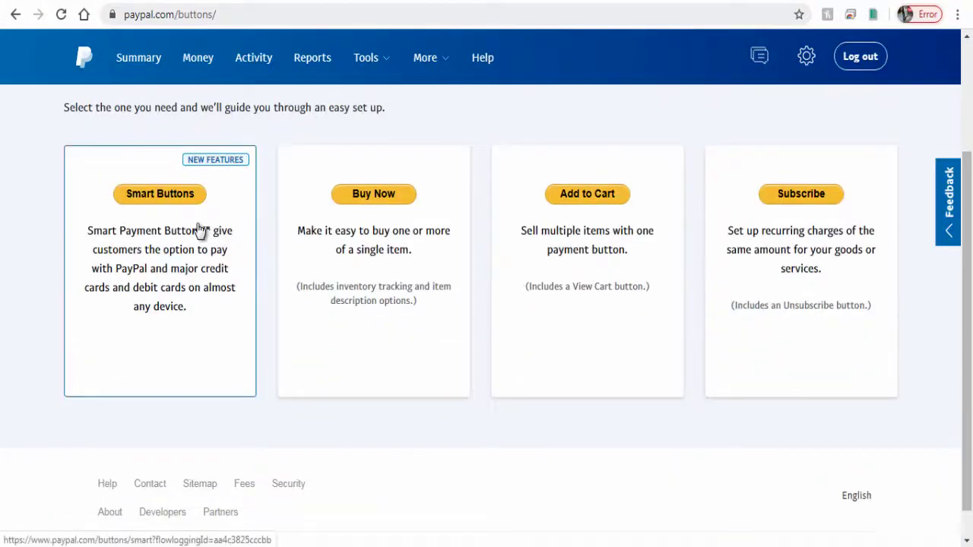
pyautogui.click(163, 196)
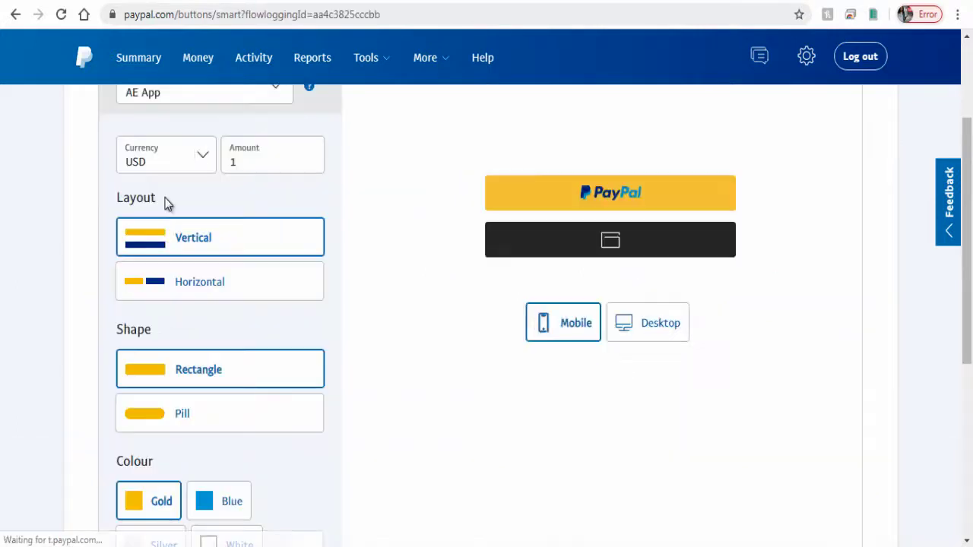
pyautogui.scroll(2, 76, 262)
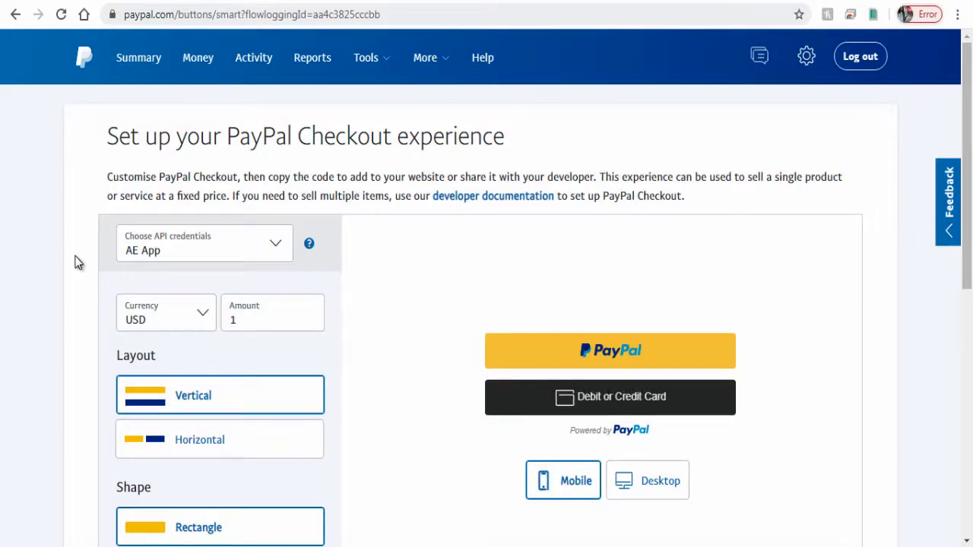
# Keep the currency as USD and change the checkout amount from 1 to 100.
pyautogui.click(277, 251)
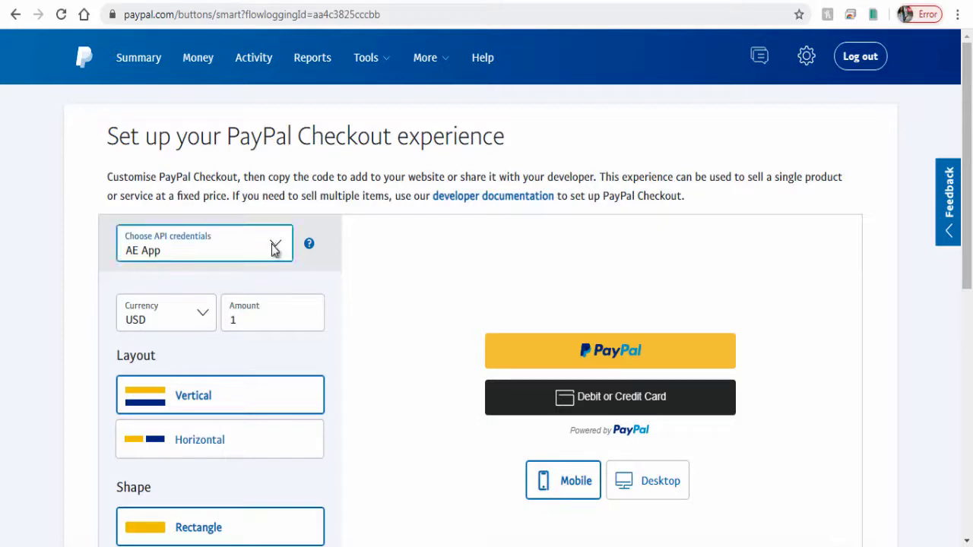
pyautogui.click(203, 319)
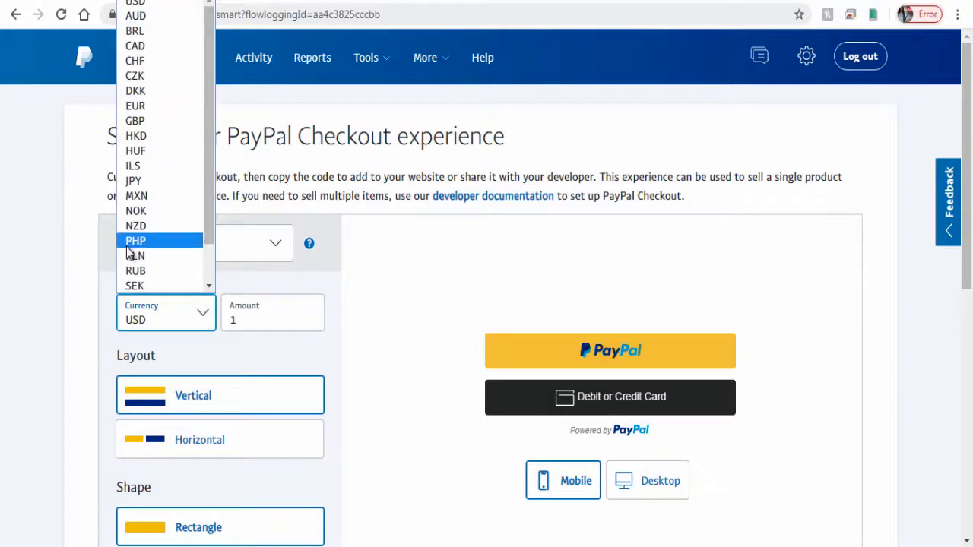
pyautogui.click(268, 286)
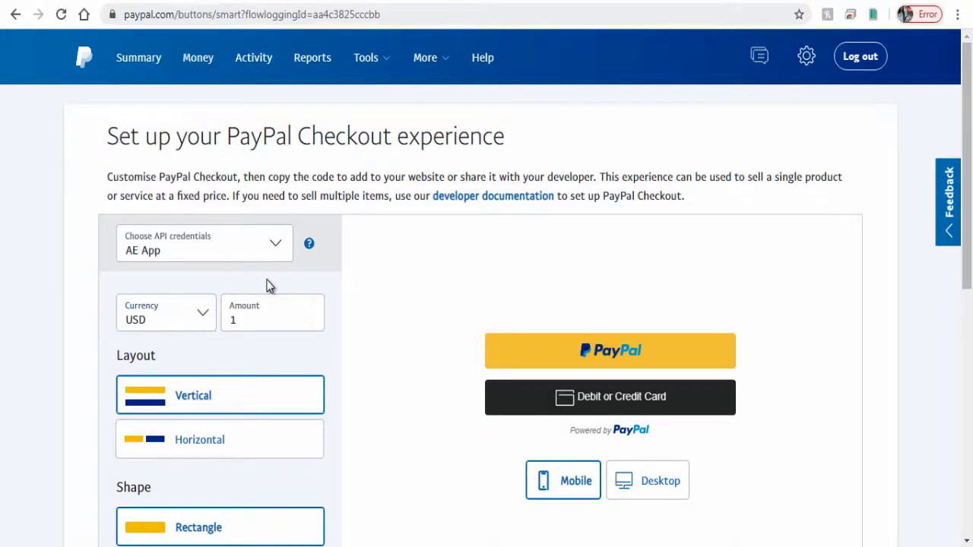
pyautogui.doubleClick(226, 320)
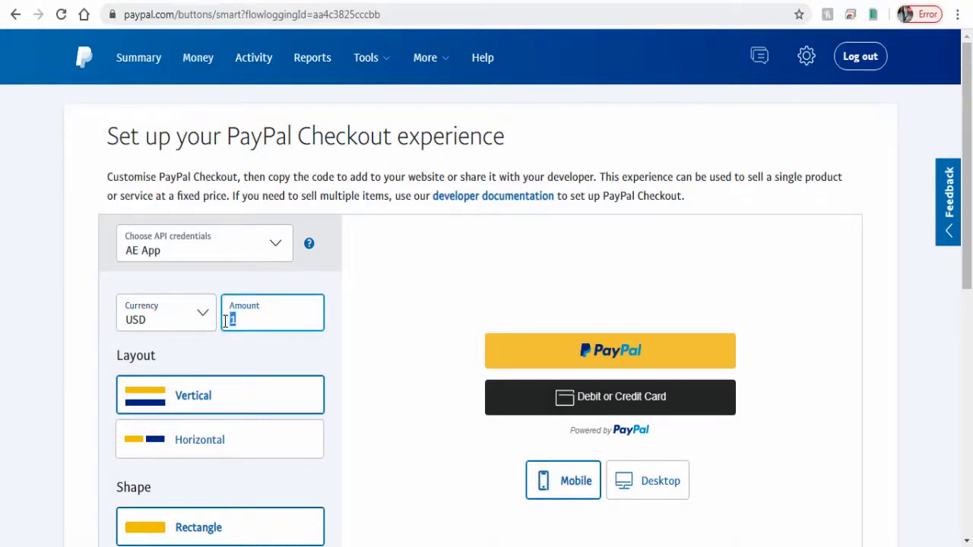
pyautogui.write('00')
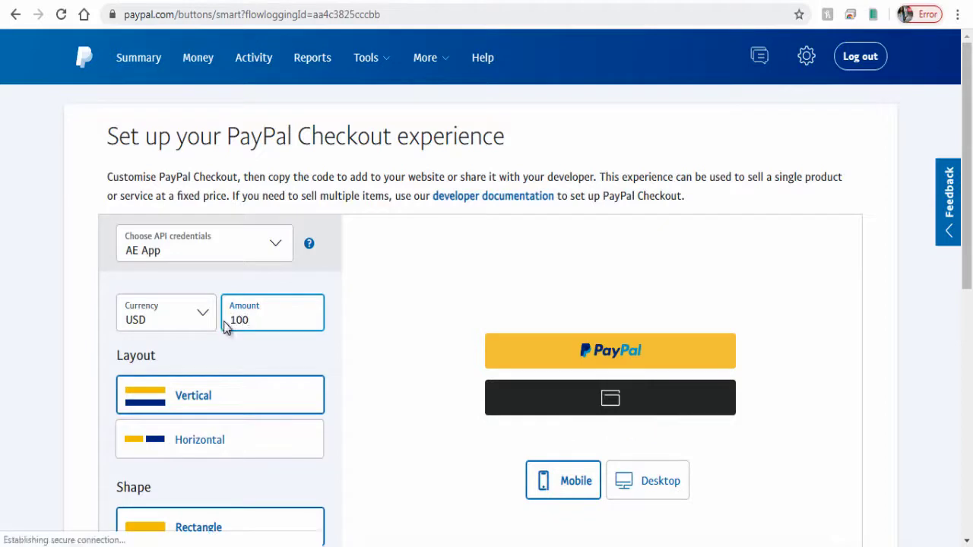
pyautogui.click(317, 350)
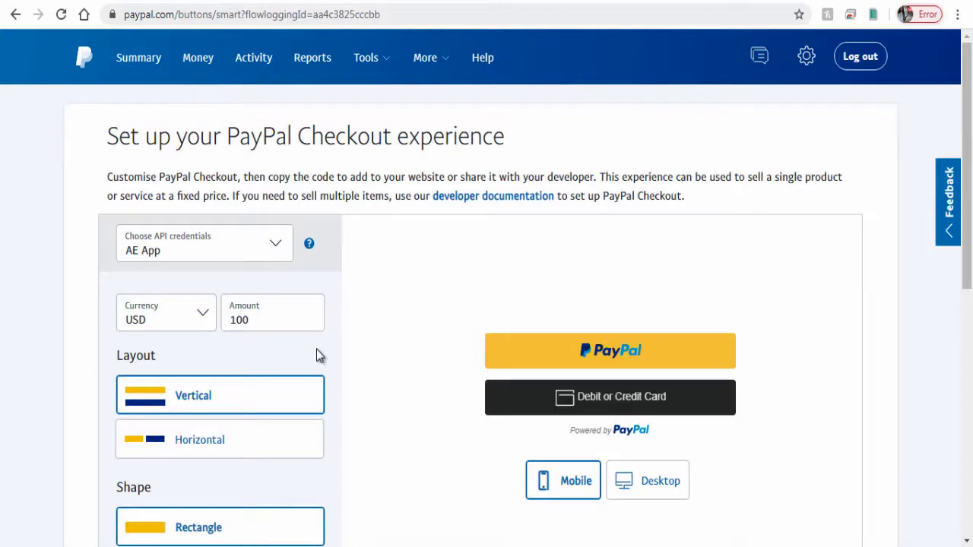
pyautogui.scroll(-1, 317, 355)
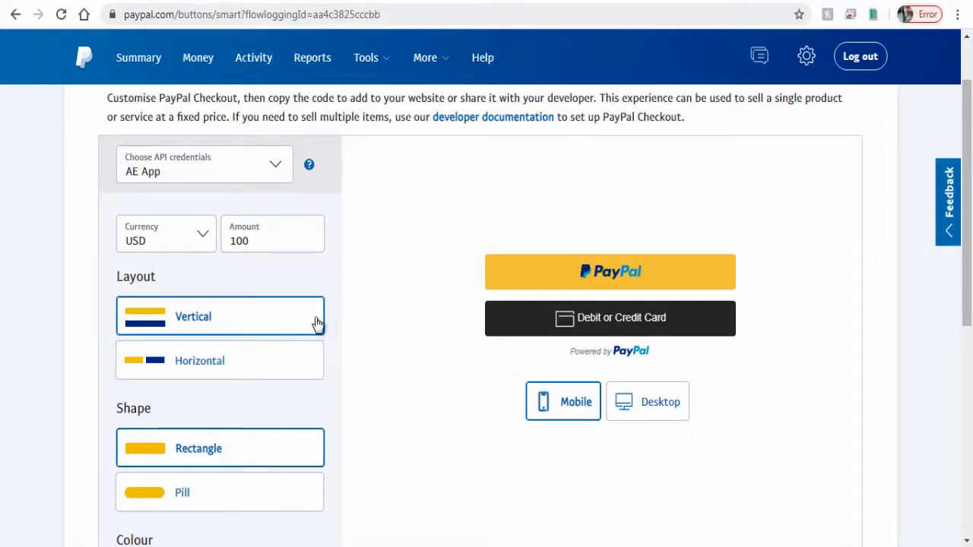
# Try the horizontal layout, return to vertical, and make the buttons pill-shaped.
pyautogui.click(263, 367)
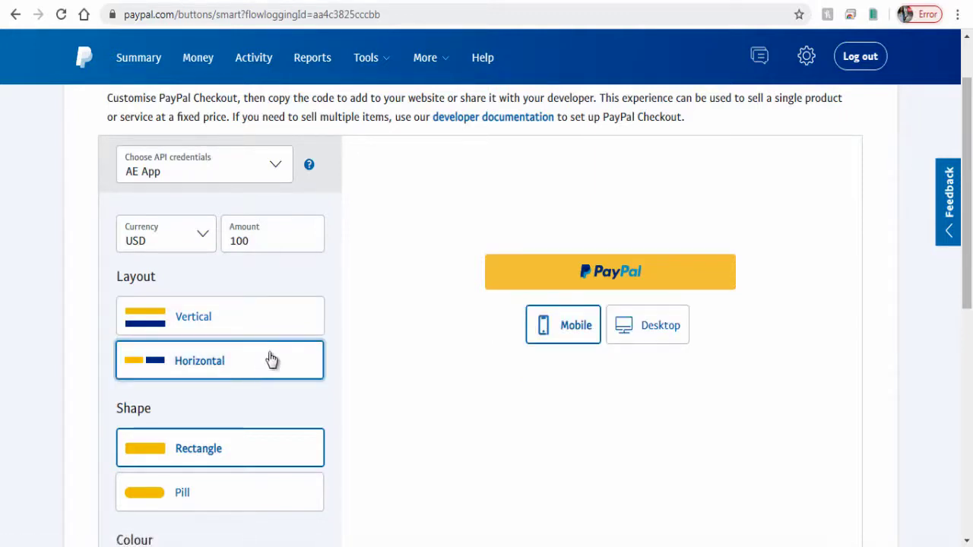
pyautogui.click(249, 320)
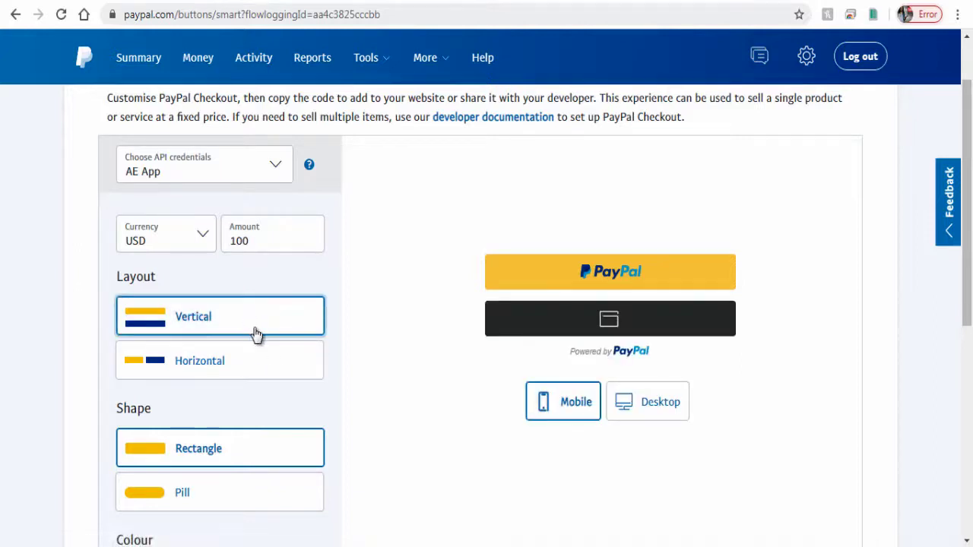
pyautogui.scroll(-1, 257, 334)
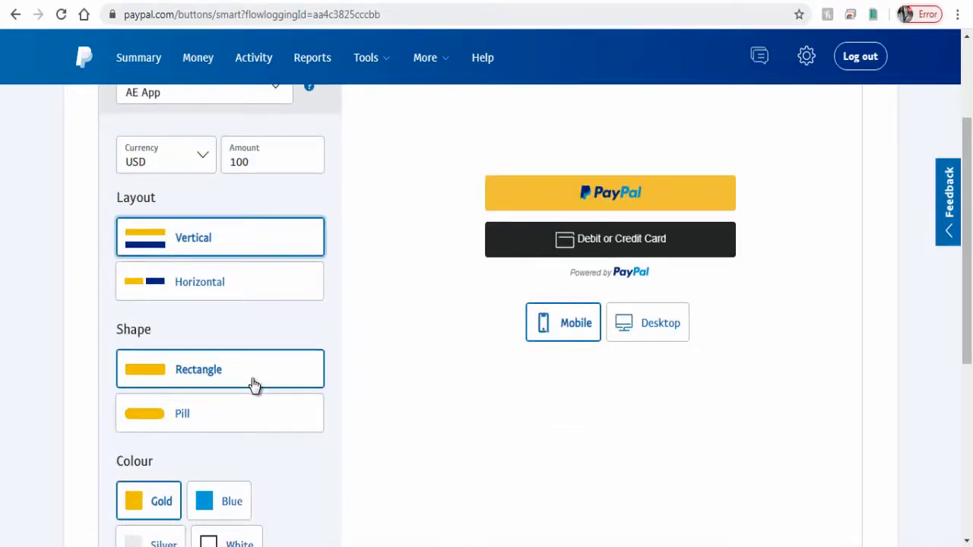
pyautogui.click(263, 418)
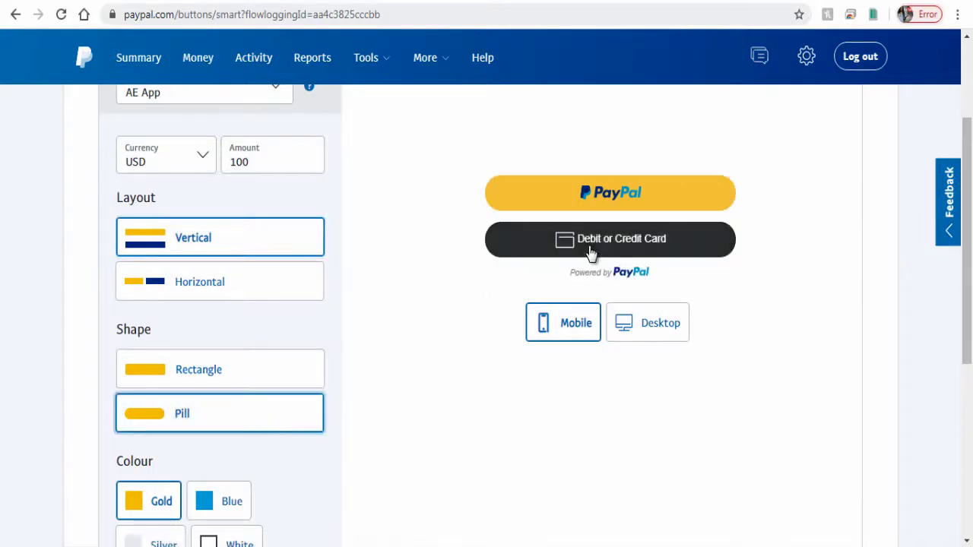
pyautogui.scroll(-1, 268, 450)
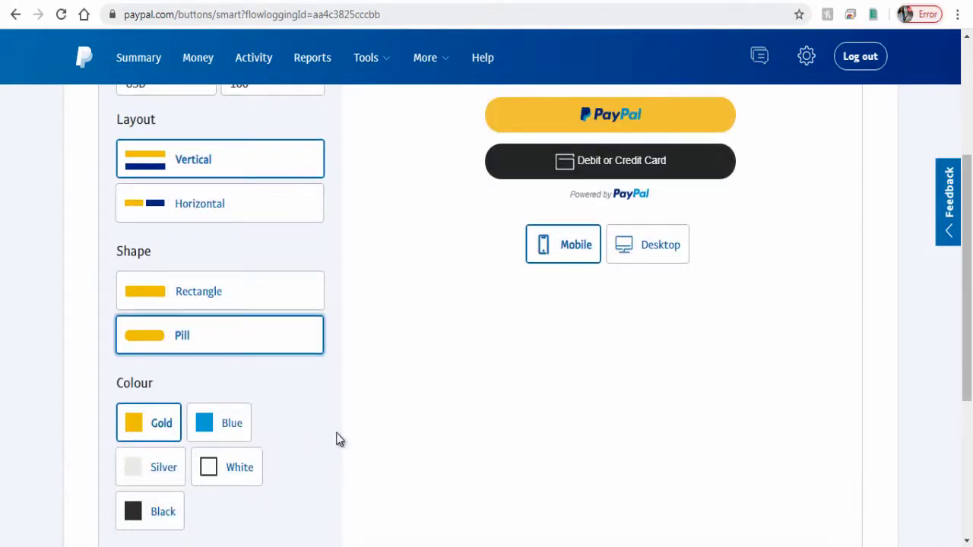
# Preview blue, silver, white and black button colours, then settle on gold.
pyautogui.click(243, 441)
pyautogui.click(170, 485)
pyautogui.click(237, 471)
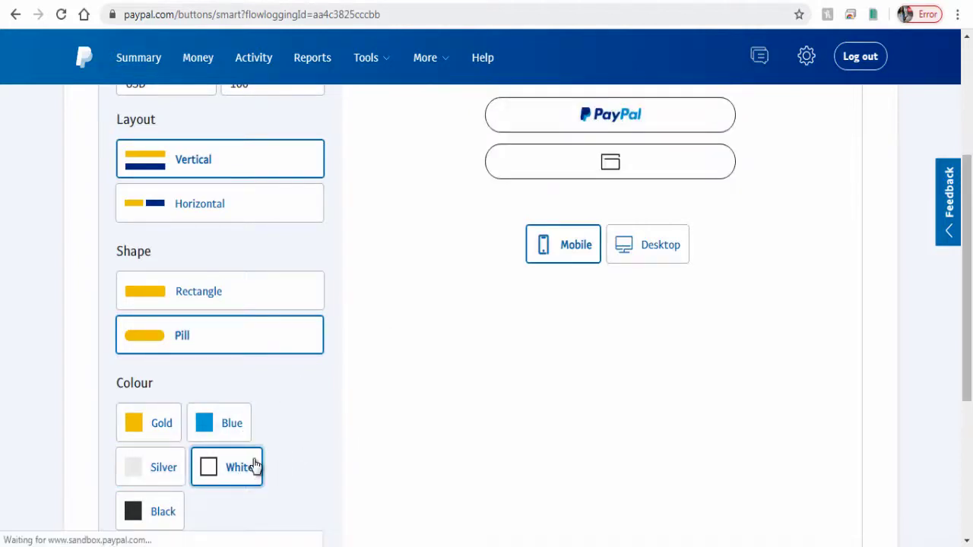
pyautogui.click(163, 517)
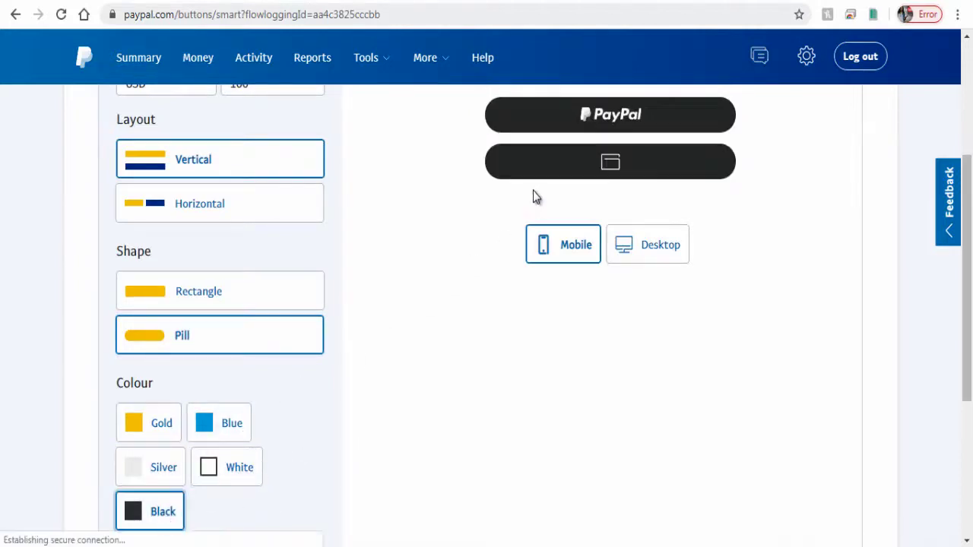
pyautogui.click(173, 429)
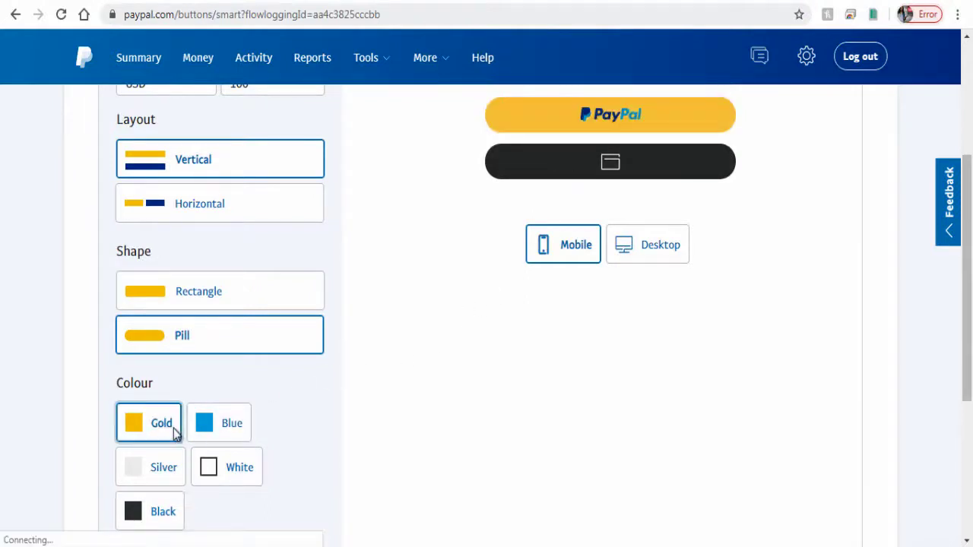
pyautogui.scroll(-2, 335, 434)
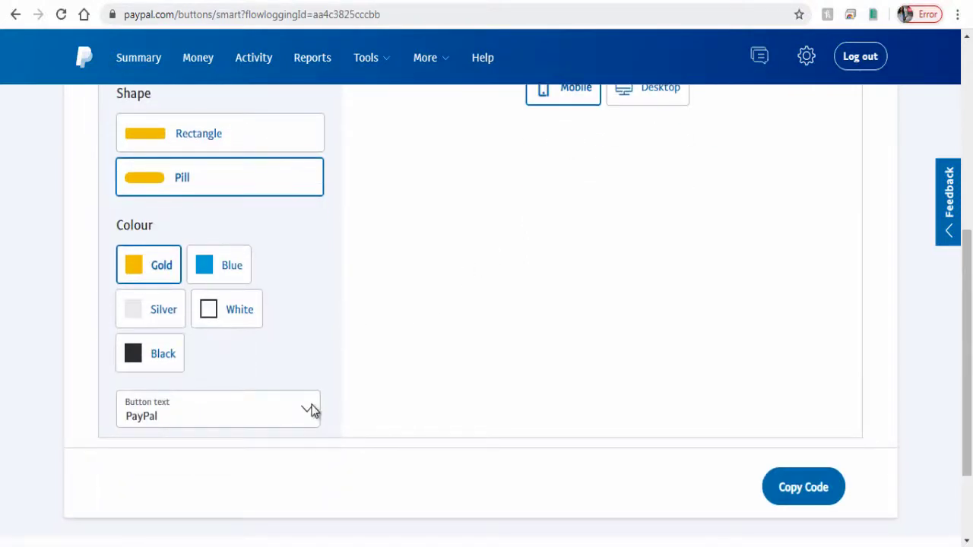
# Set the button text to Pay instead of Checkout and copy the button code.
pyautogui.click(312, 410)
pyautogui.click(156, 453)
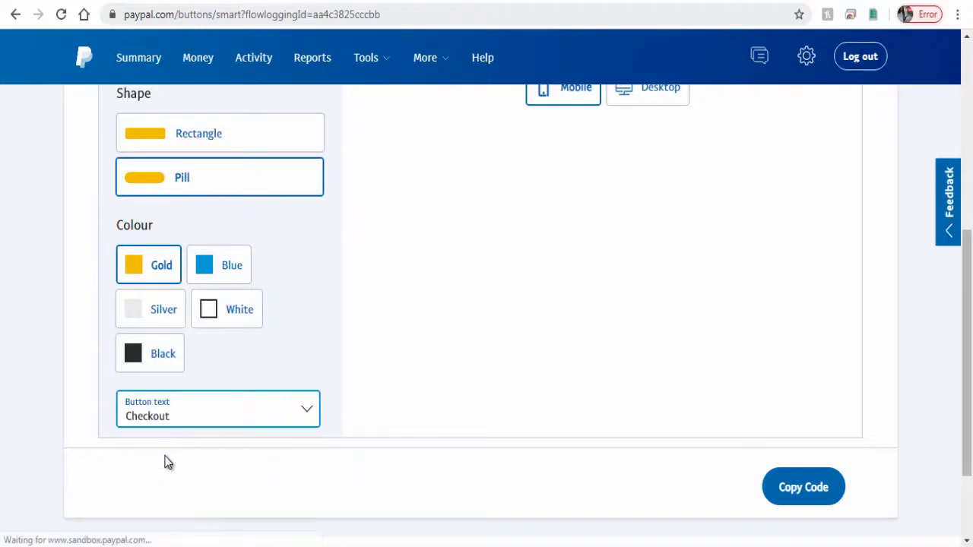
pyautogui.scroll(2, 442, 461)
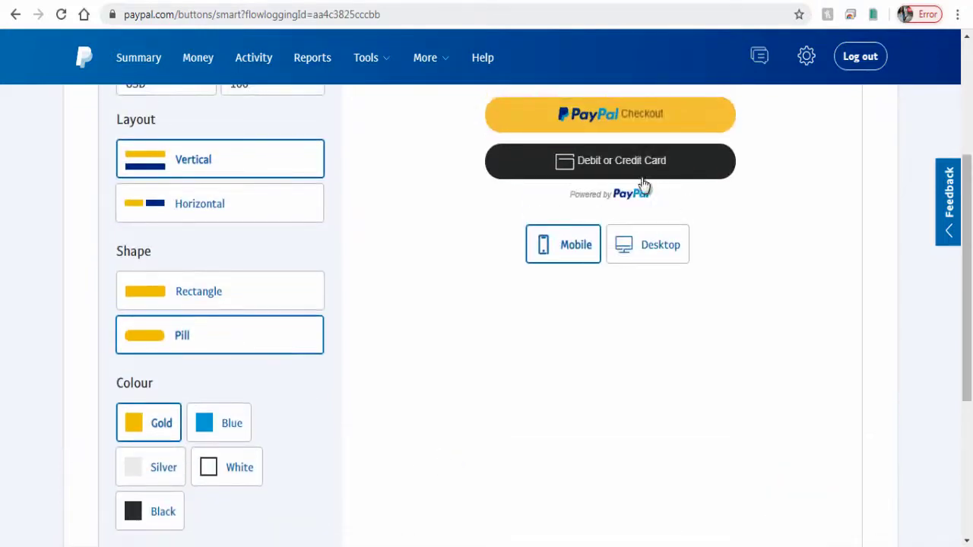
pyautogui.scroll(-3, 291, 344)
pyautogui.click(292, 340)
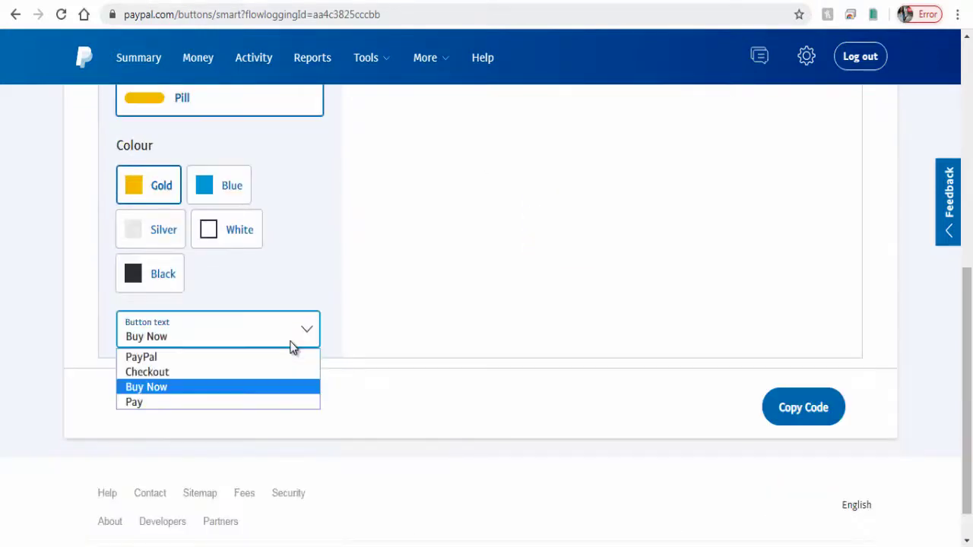
pyautogui.click(200, 404)
pyautogui.scroll(5, 473, 406)
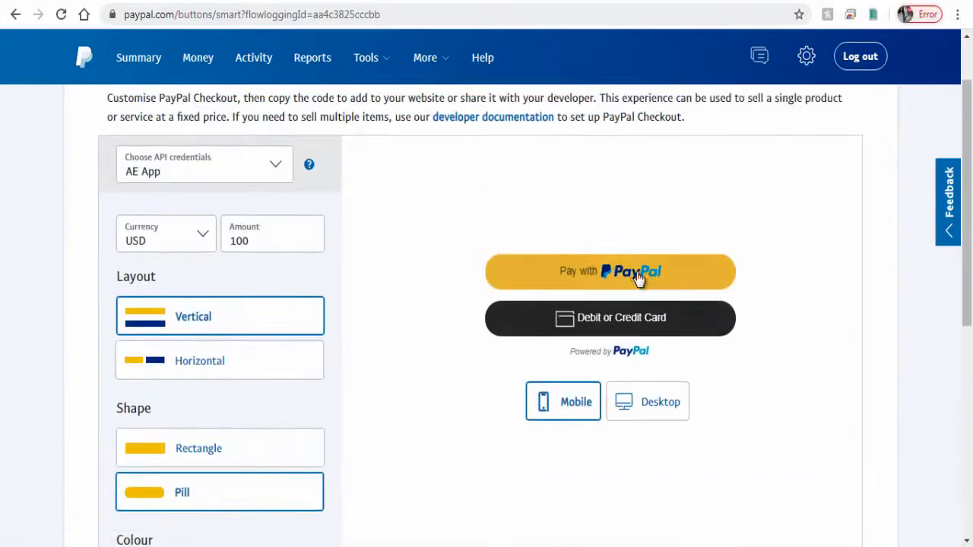
pyautogui.scroll(-5, 426, 412)
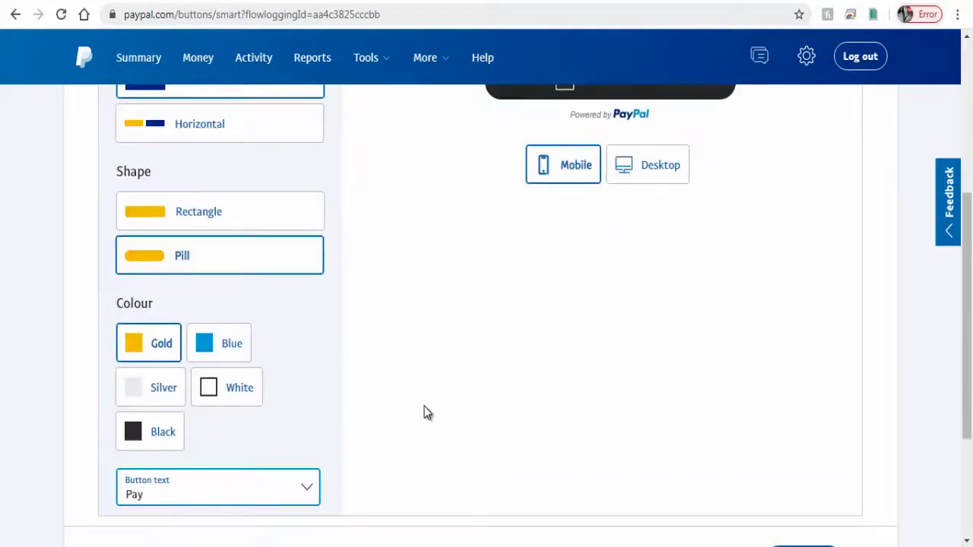
pyautogui.click(803, 417)
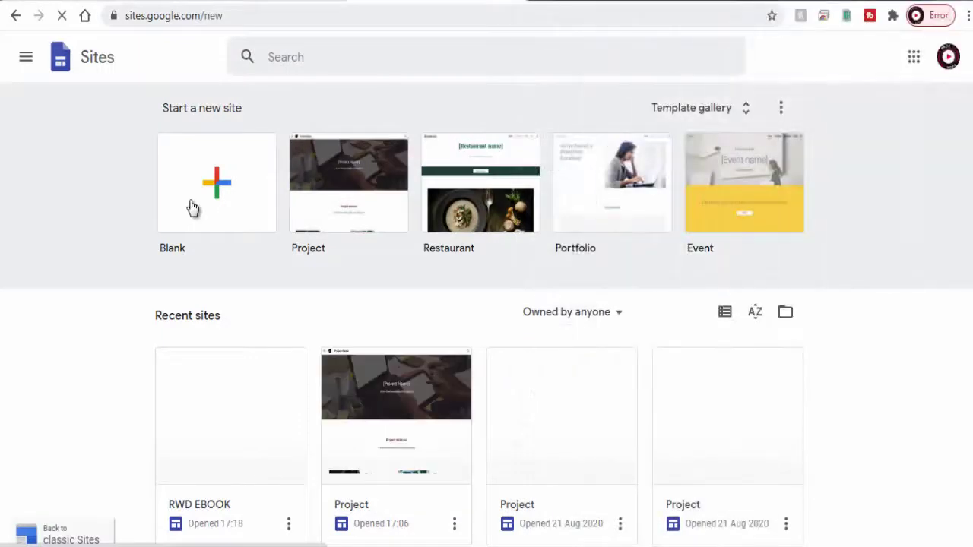
# Open the RWD EBOOK site for editing and start an Embed code insert.
pyautogui.click(259, 455)
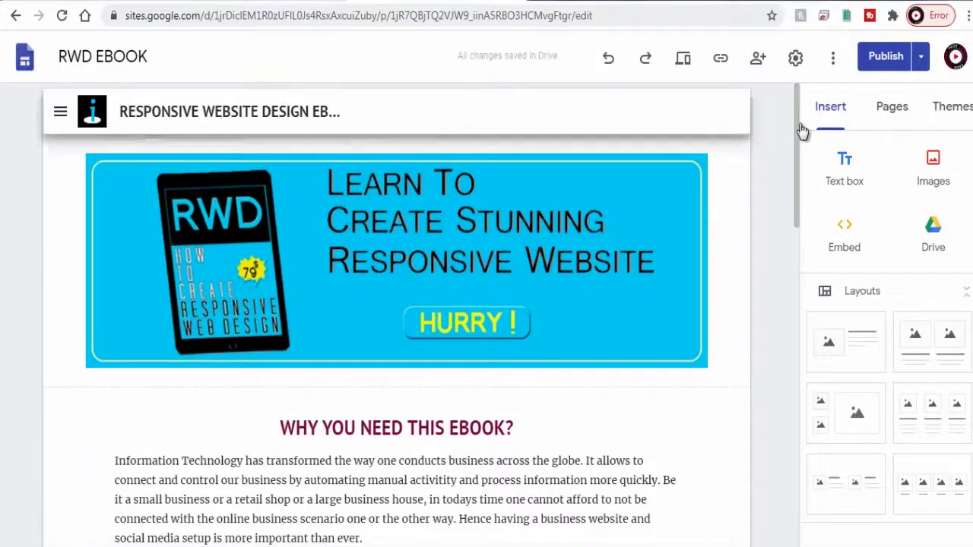
pyautogui.click(890, 114)
pyautogui.scroll(-3, 774, 190)
pyautogui.scroll(-7, 772, 190)
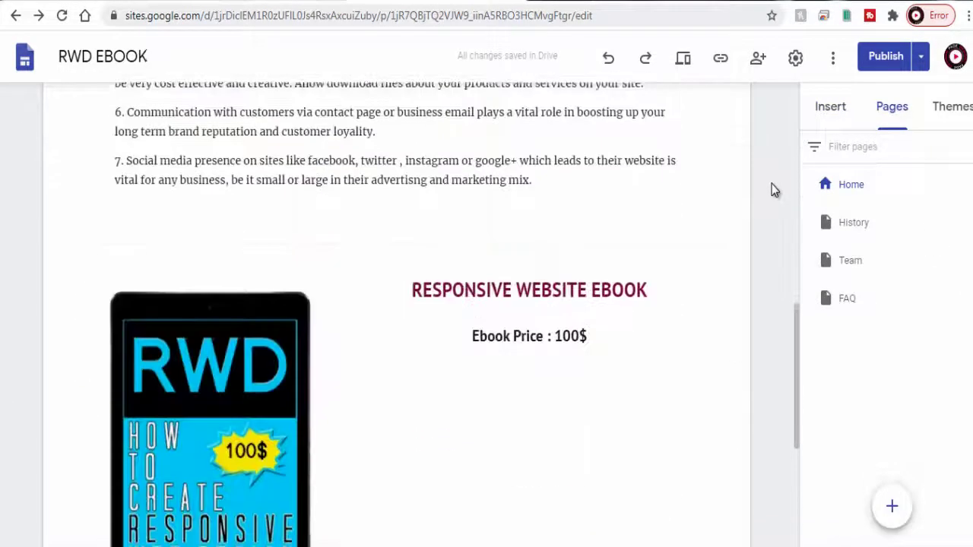
pyautogui.scroll(-2, 772, 190)
pyautogui.click(835, 114)
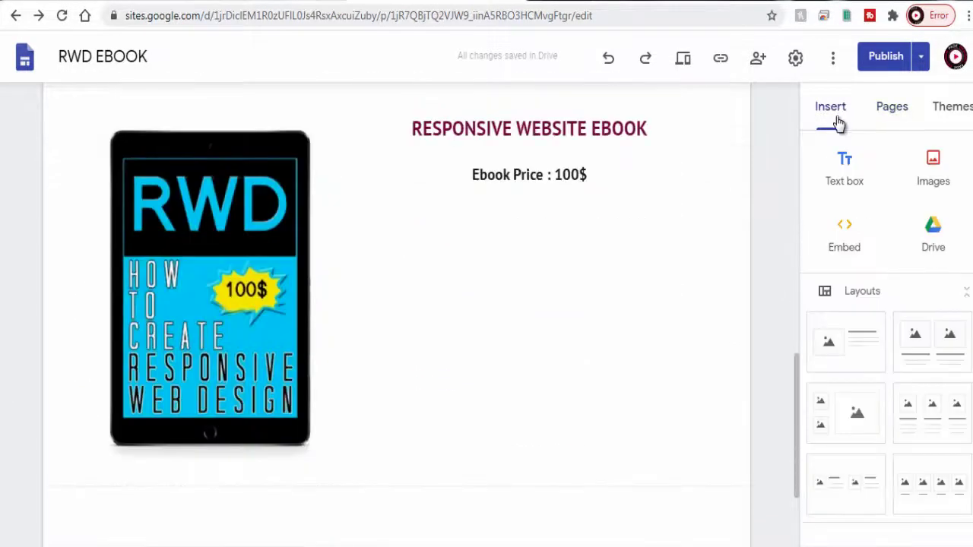
pyautogui.click(840, 251)
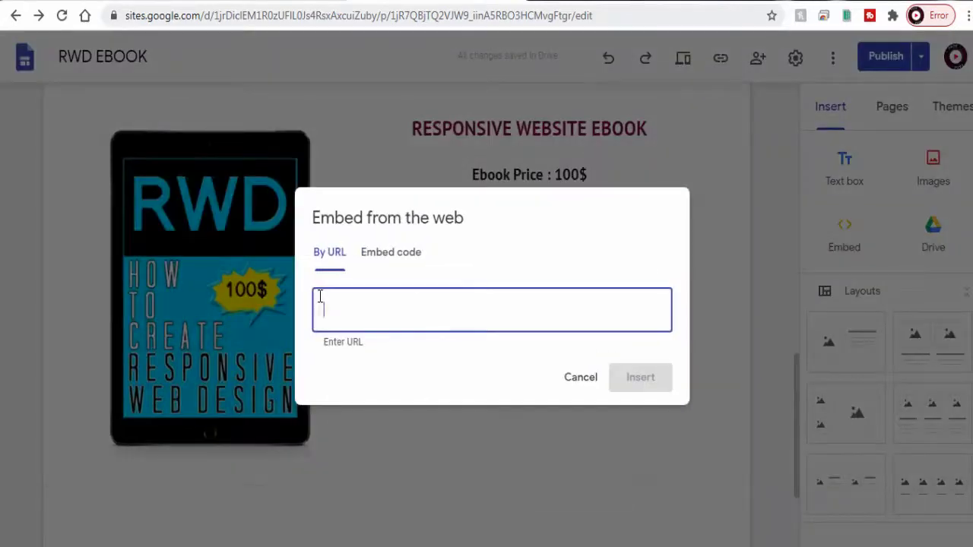
pyautogui.click(387, 254)
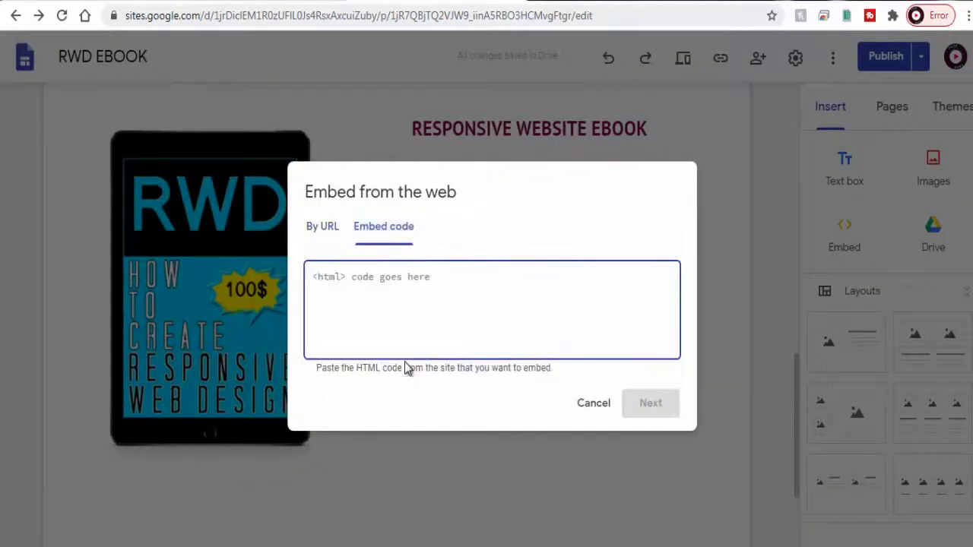
# Copy the saved PayPal button code from the notes window.
pyautogui.hotkey('alt', 'Tab')
pyautogui.moveTo(267, 152); pyautogui.dragTo(453, 503)
pyautogui.rightClick(320, 307)
pyautogui.click(364, 361)
# Paste the code, insert the embed, and place the PayPal buttons beside the ebook image.
pyautogui.click(584, 114)
pyautogui.rightClick(413, 295)
pyautogui.click(451, 390)
pyautogui.click(647, 407)
pyautogui.click(644, 472)
pyautogui.moveTo(393, 283)
pyautogui.mouseDown()
pyautogui.moveTo(438, 139)
pyautogui.moveTo(600, 318)
pyautogui.mouseUp()
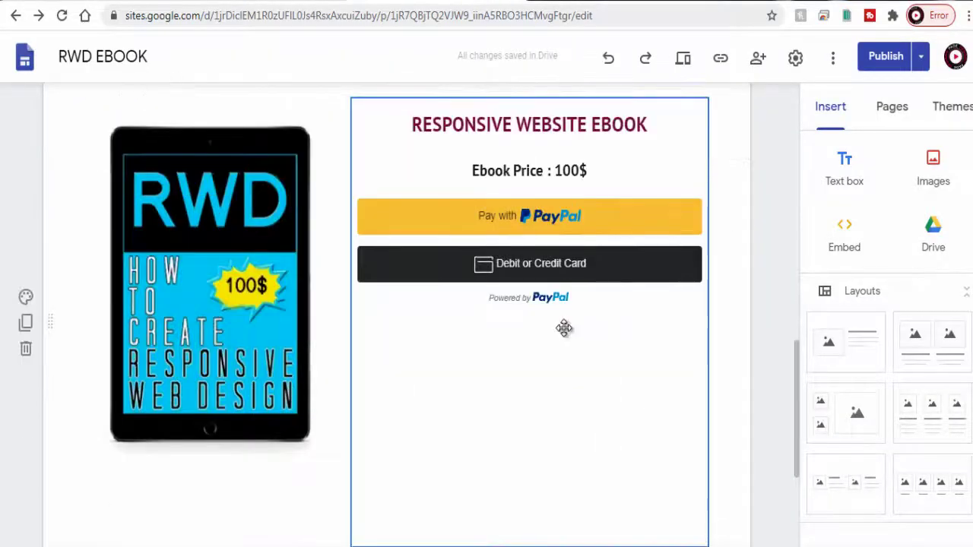
# Publish the site and view the live page down to the ebook section.
pyautogui.scroll(-1, 563, 330)
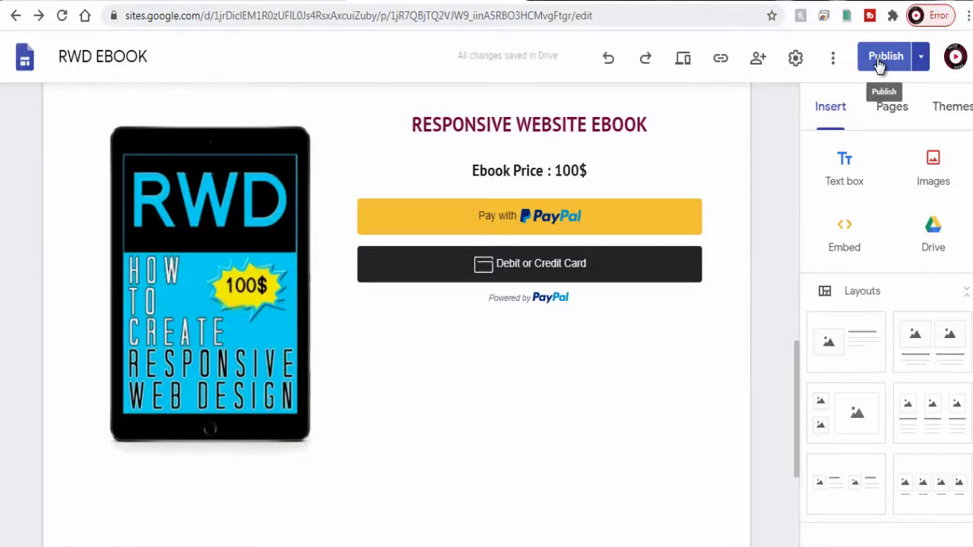
pyautogui.click(880, 64)
pyautogui.click(943, 61)
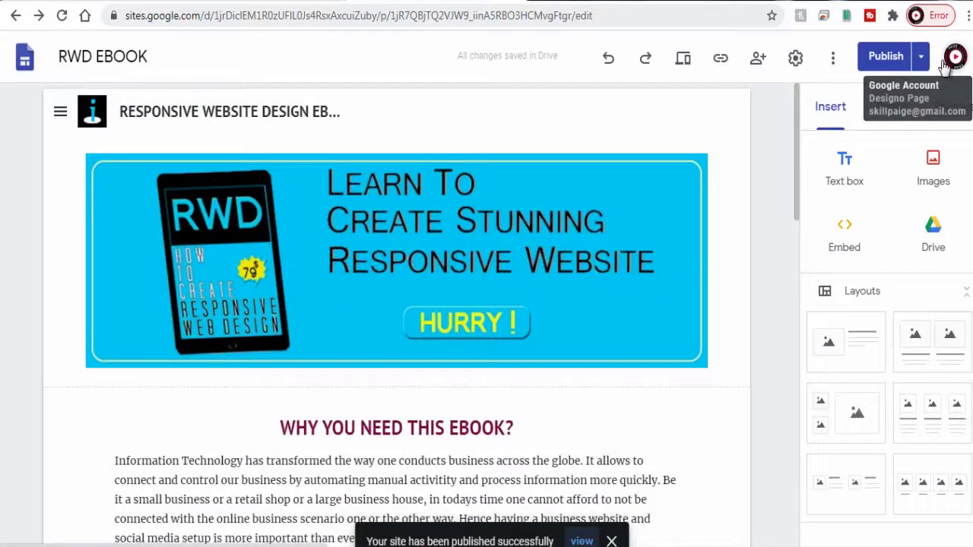
pyautogui.click(920, 65)
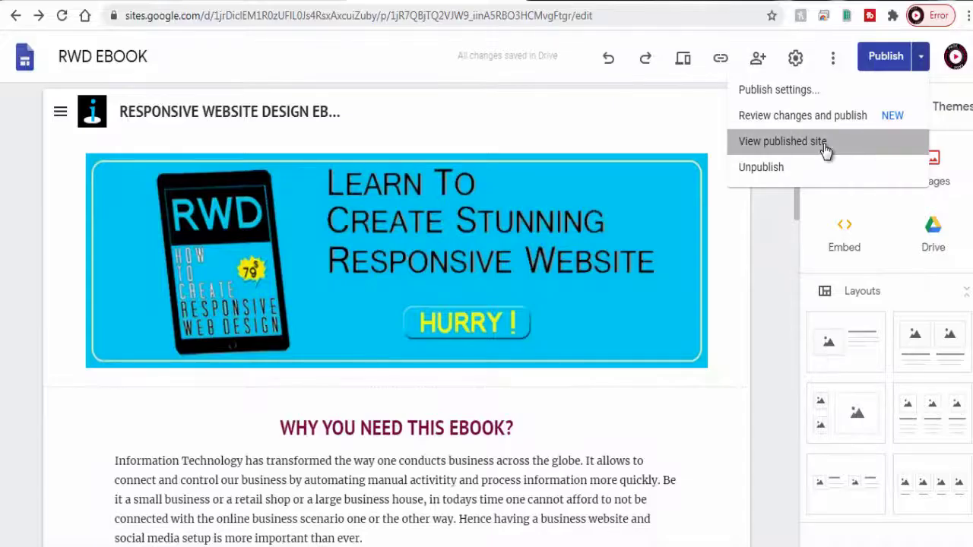
pyautogui.click(783, 141)
pyautogui.scroll(-10, 479, 206)
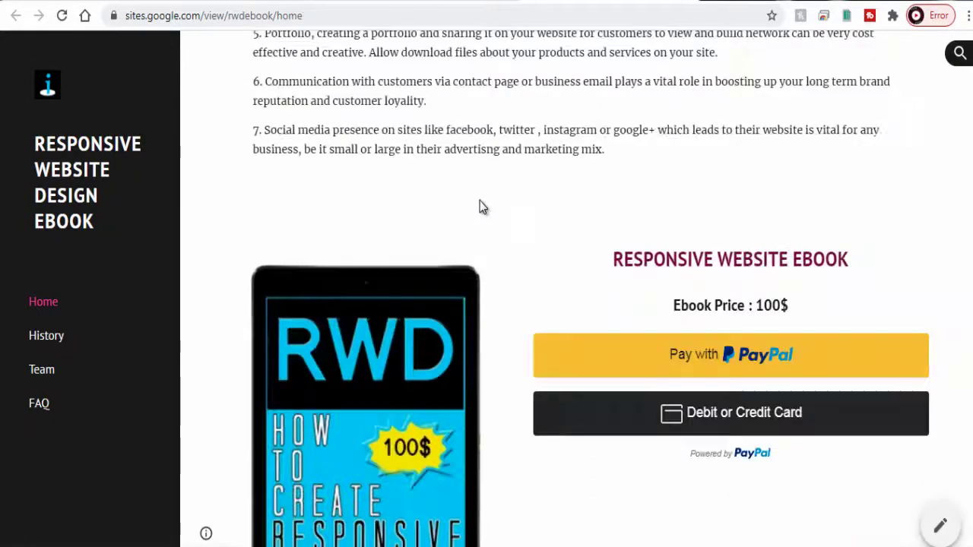
pyautogui.scroll(-2, 480, 201)
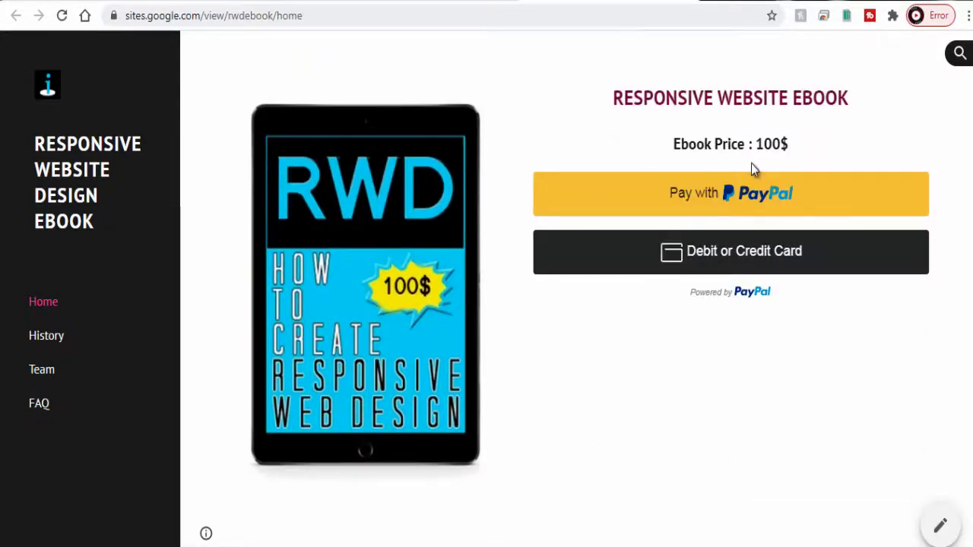
# Test the Pay with PayPal button on the live page, then close the PayPal login window.
pyautogui.click(732, 208)
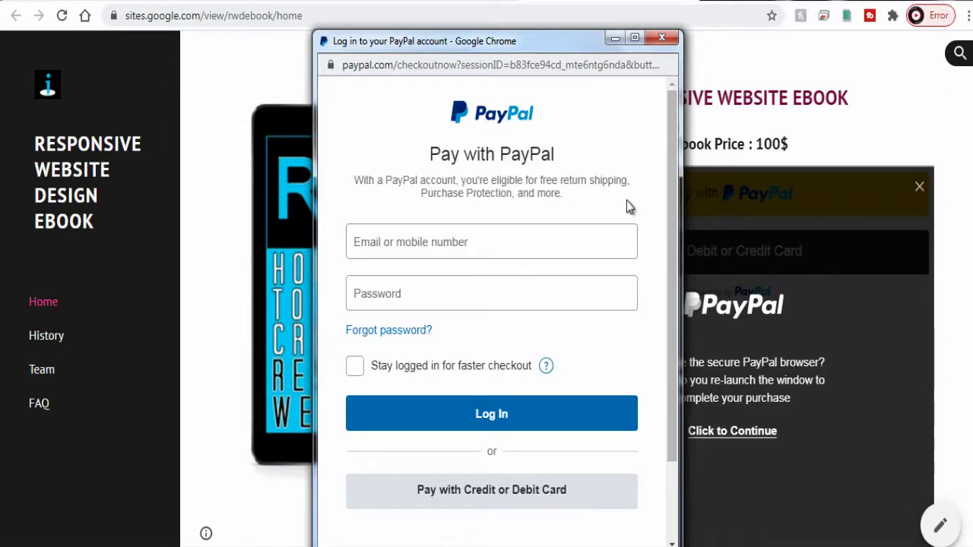
pyautogui.click(619, 245)
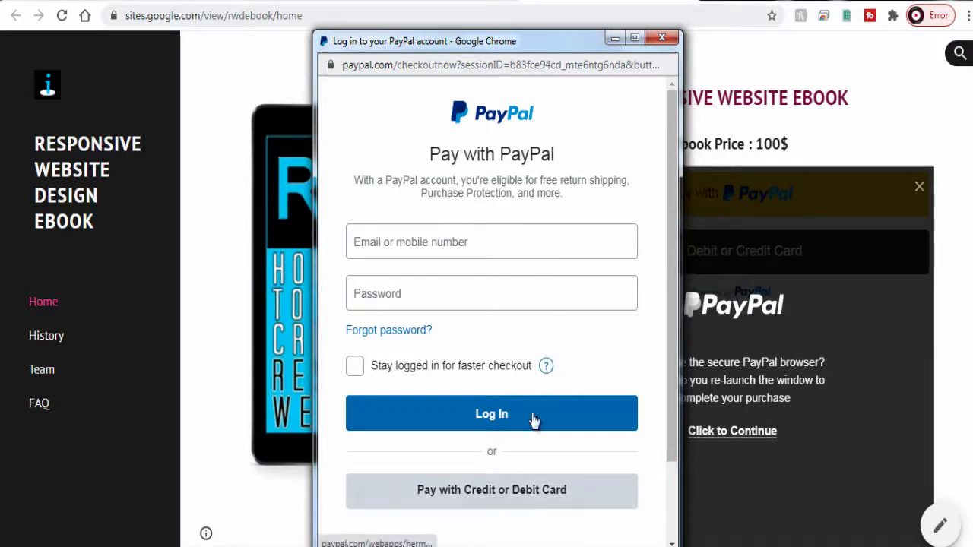
pyautogui.click(662, 38)
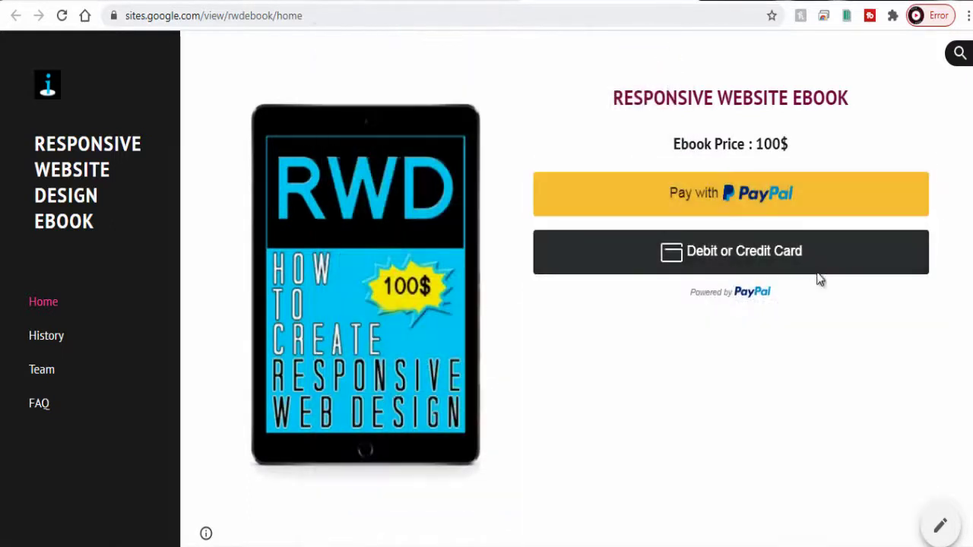
# Open the Debit or Credit Card form and scroll through its card and billing fields.
pyautogui.click(732, 256)
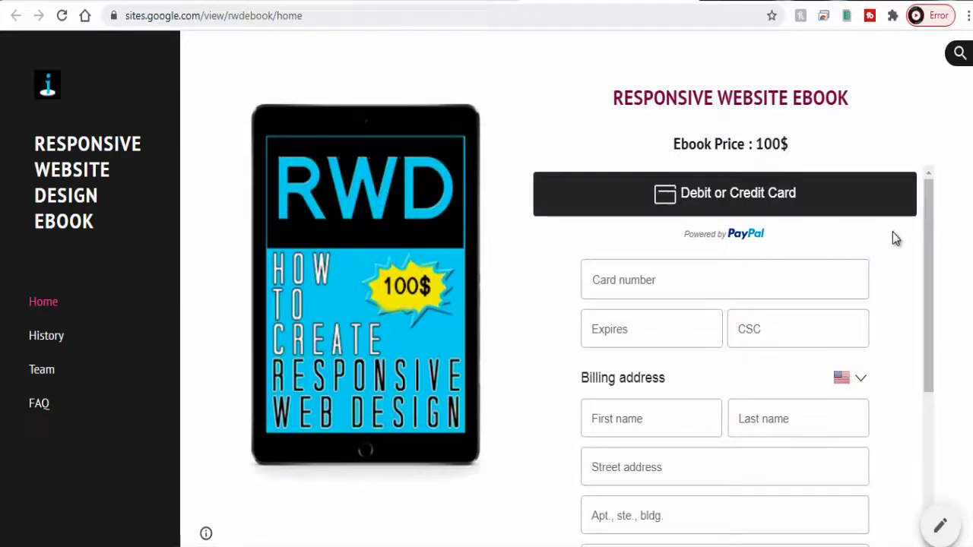
pyautogui.moveTo(928, 216); pyautogui.dragTo(920, 424)
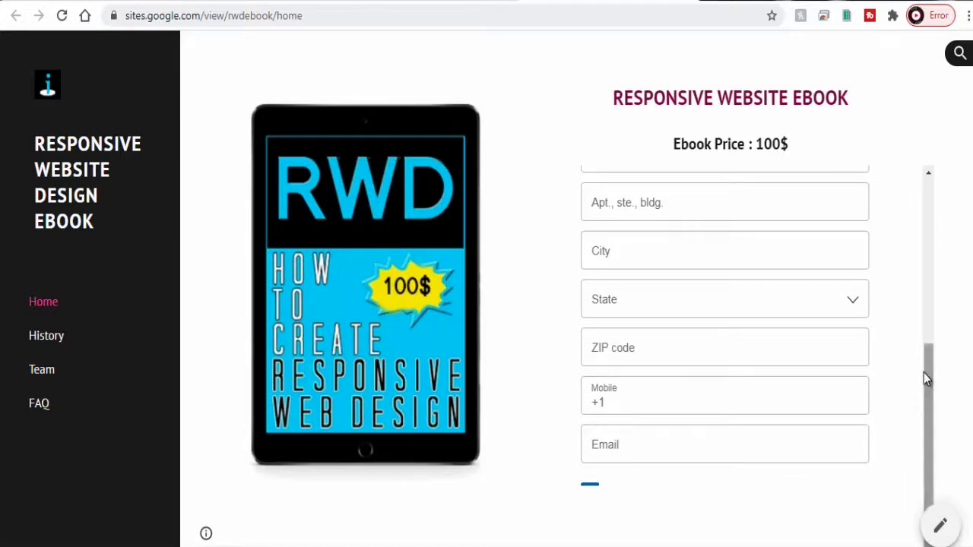
pyautogui.scroll(-1, 923, 372)
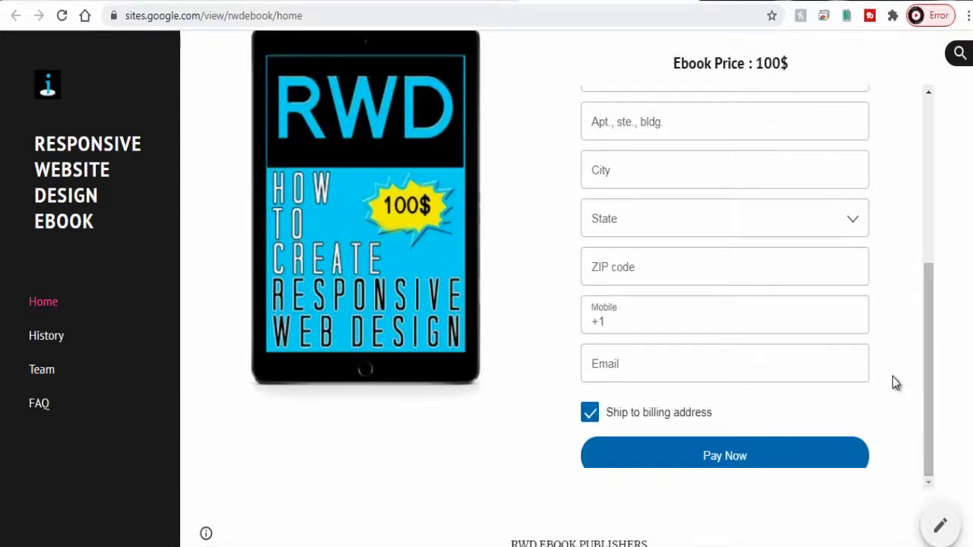
pyautogui.scroll(-1, 892, 376)
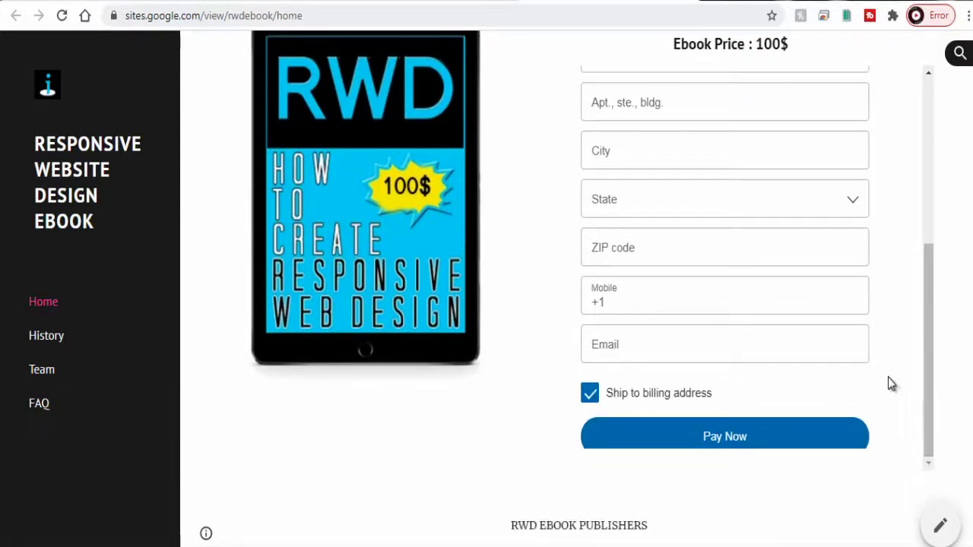
pyautogui.scroll(1, 888, 377)
pyautogui.scroll(3, 888, 377)
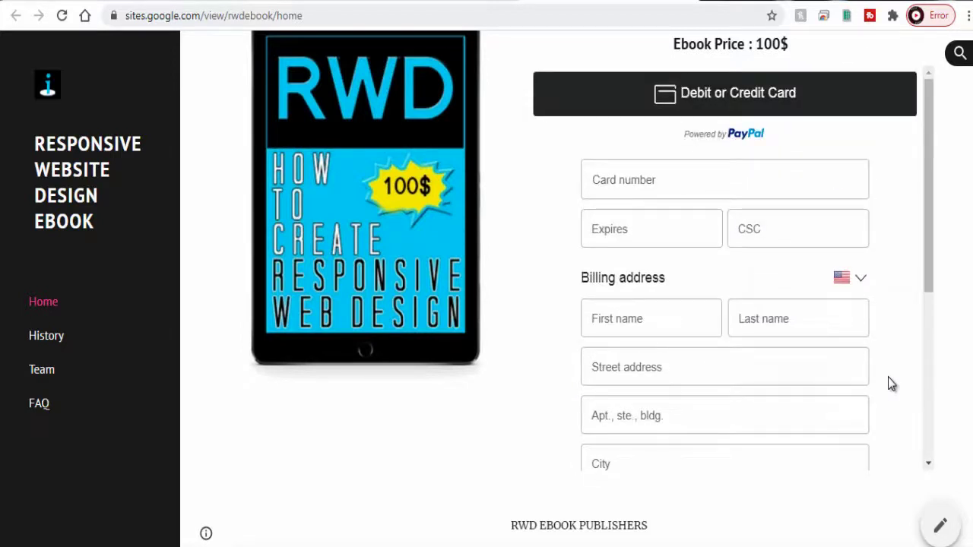
pyautogui.scroll(1, 891, 384)
pyautogui.scroll(1, 892, 384)
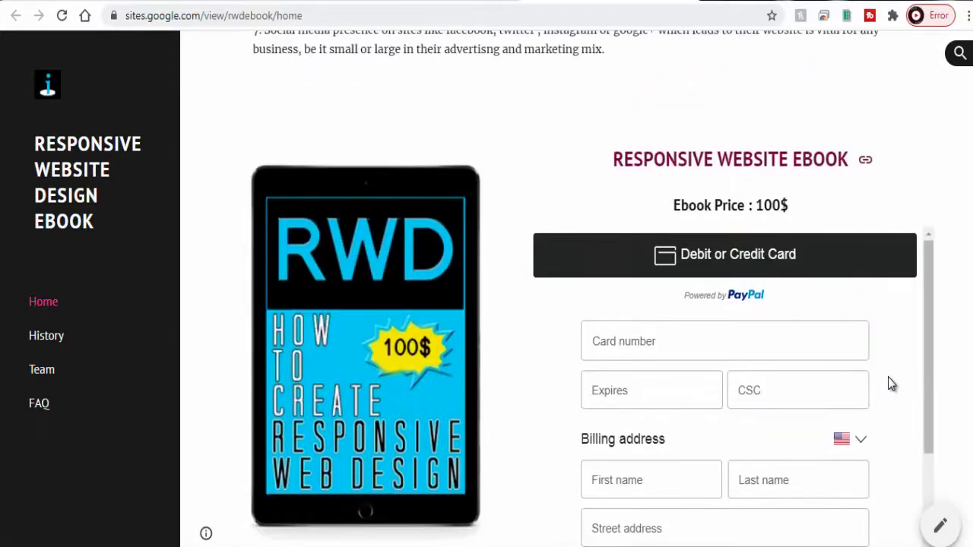
pyautogui.scroll(-1, 892, 384)
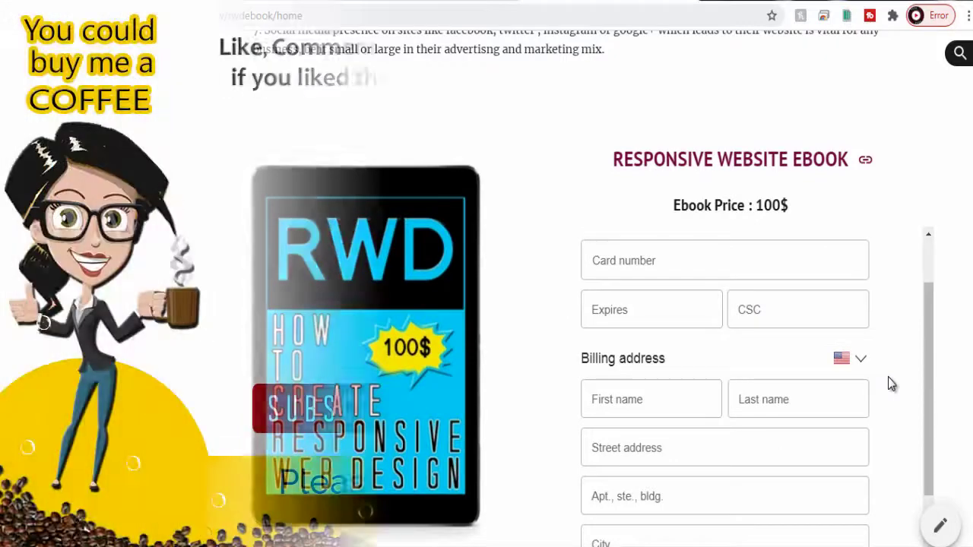